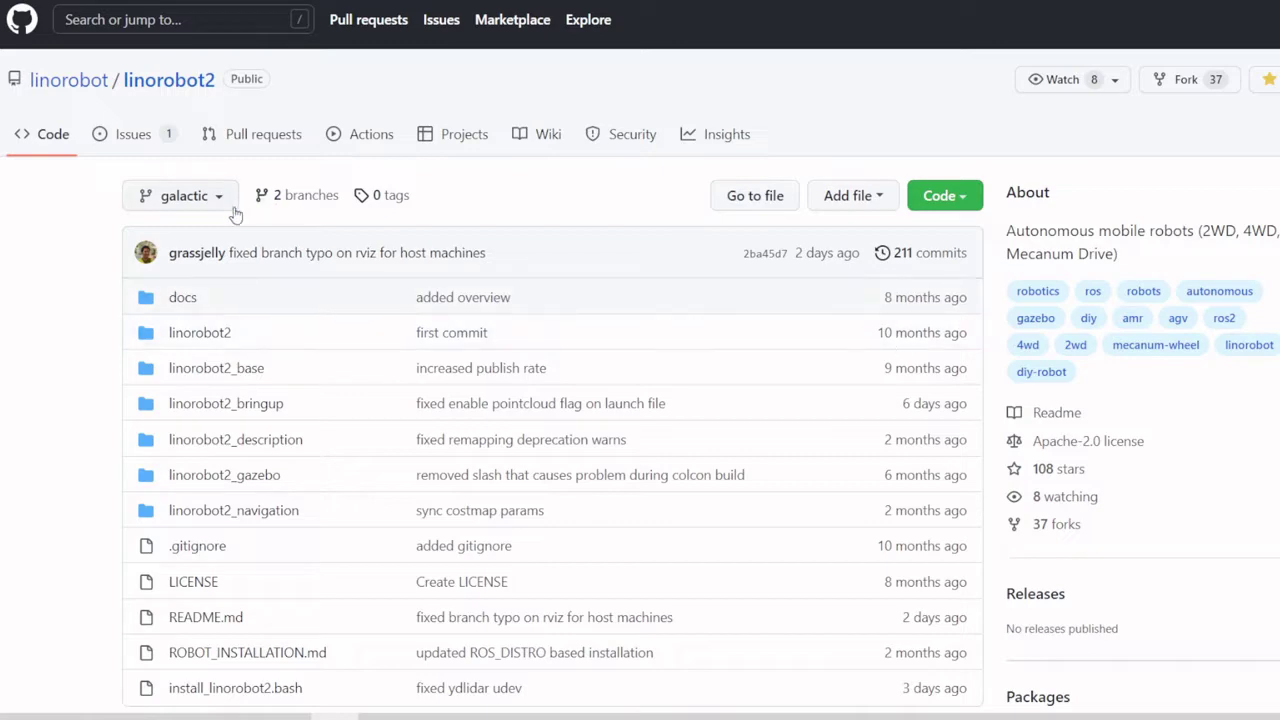
Scroll through the linorobot2 repository page and README on GitHub
scroll(178, 205, down, 2)
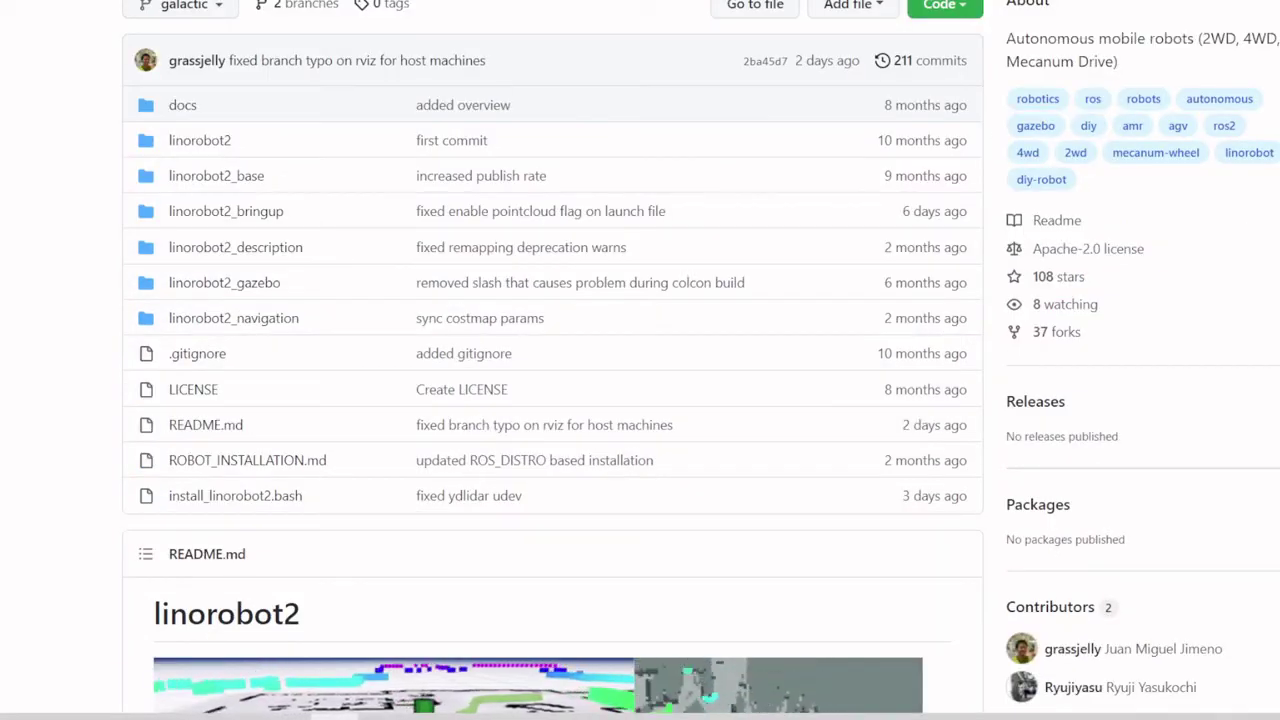
scroll(229, 171, up, 2)
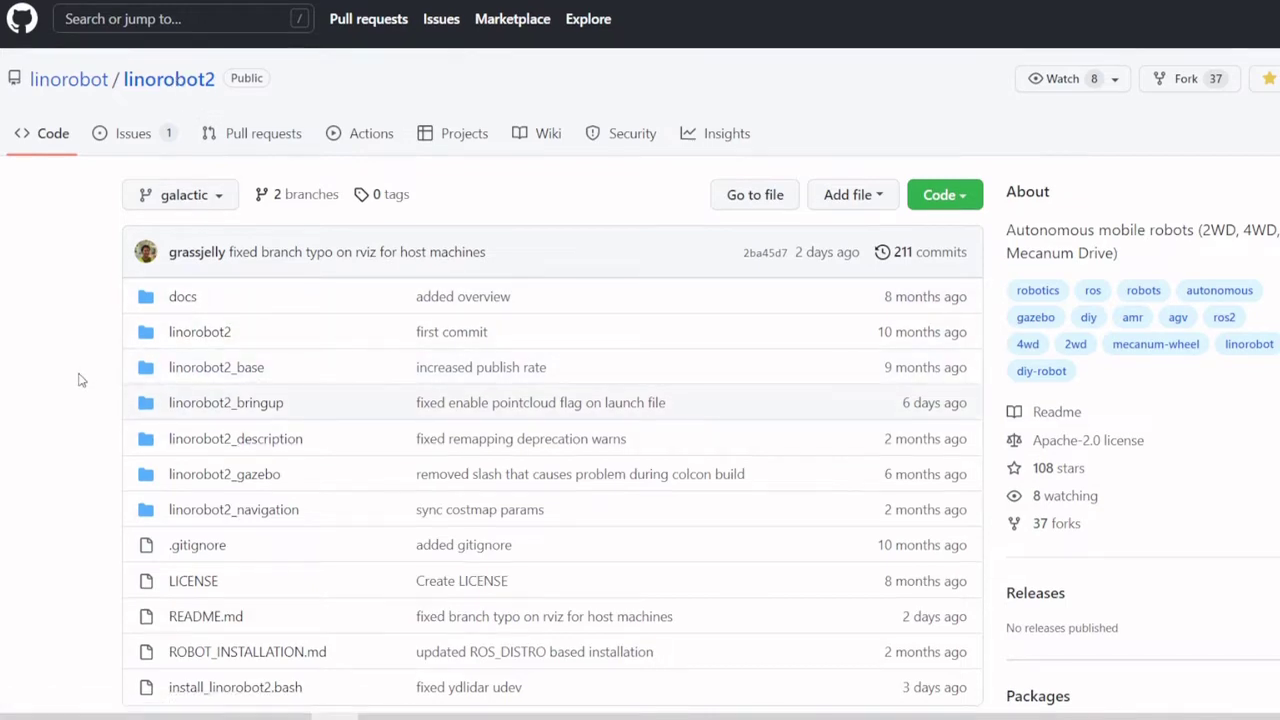
scroll(82, 385, down, 4)
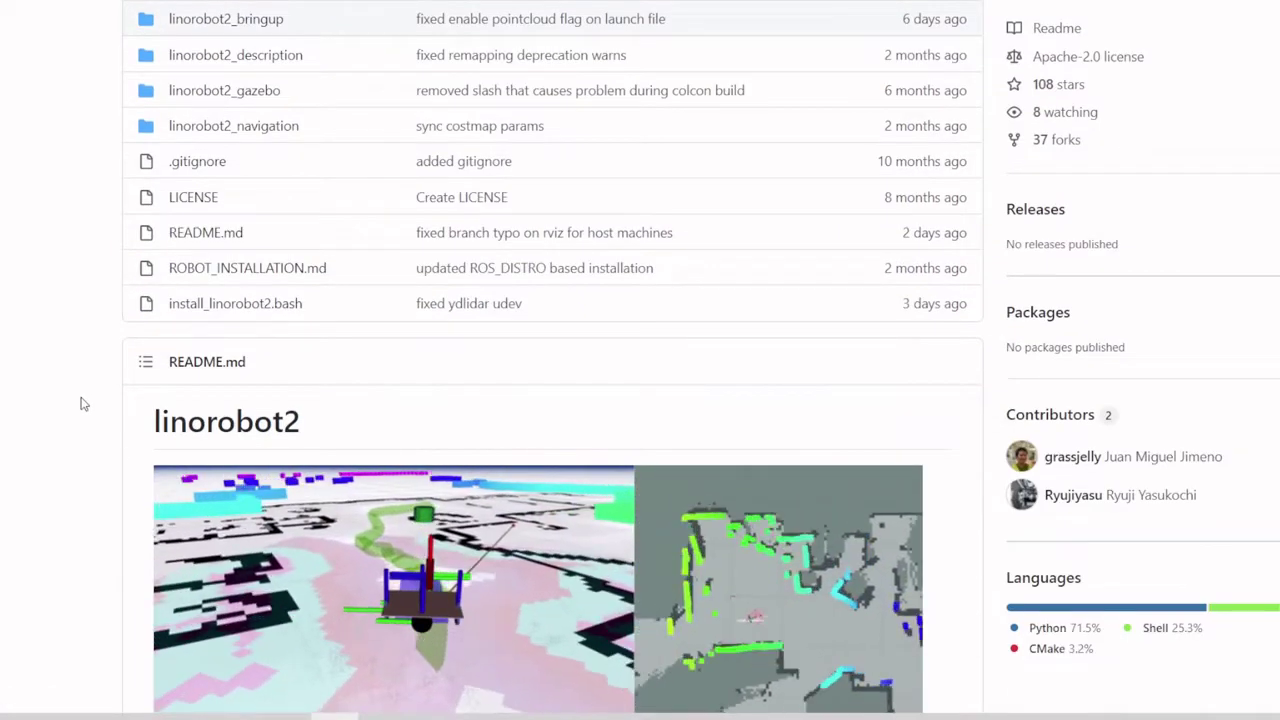
scroll(83, 404, up, 3)
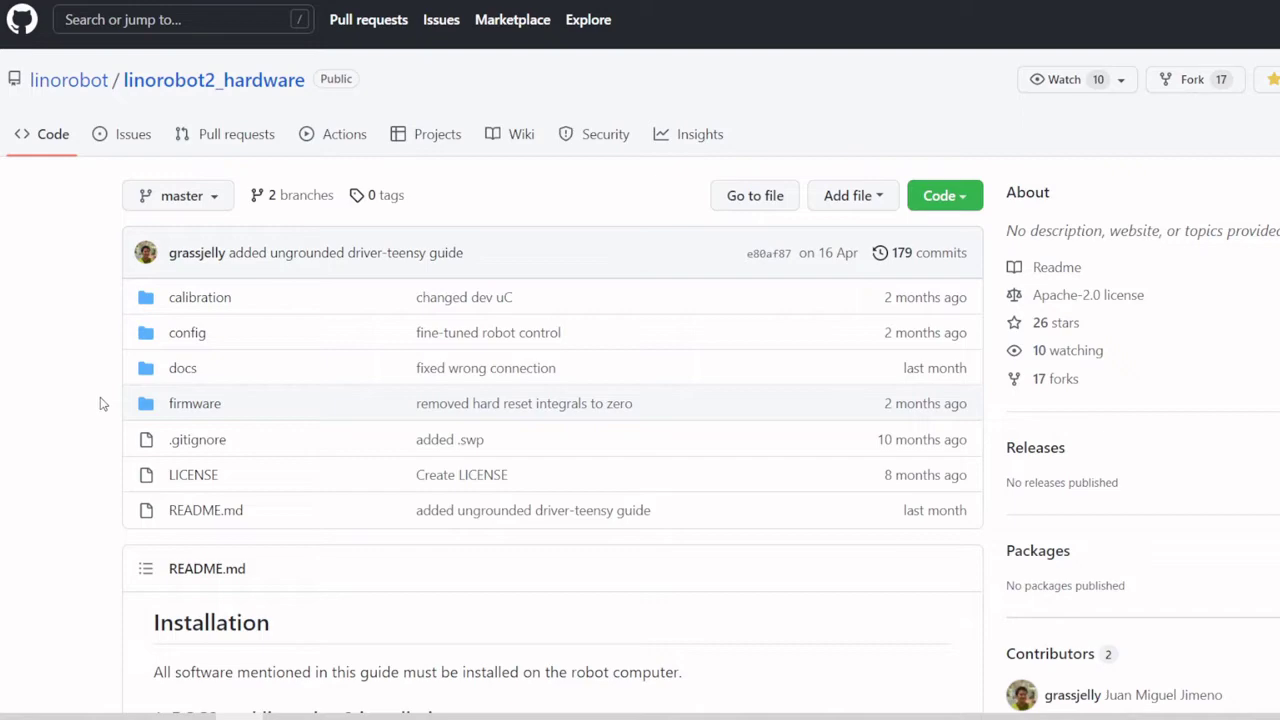
Scroll the linorobot2_hardware README down to its Installation section
scroll(100, 403, down, 6)
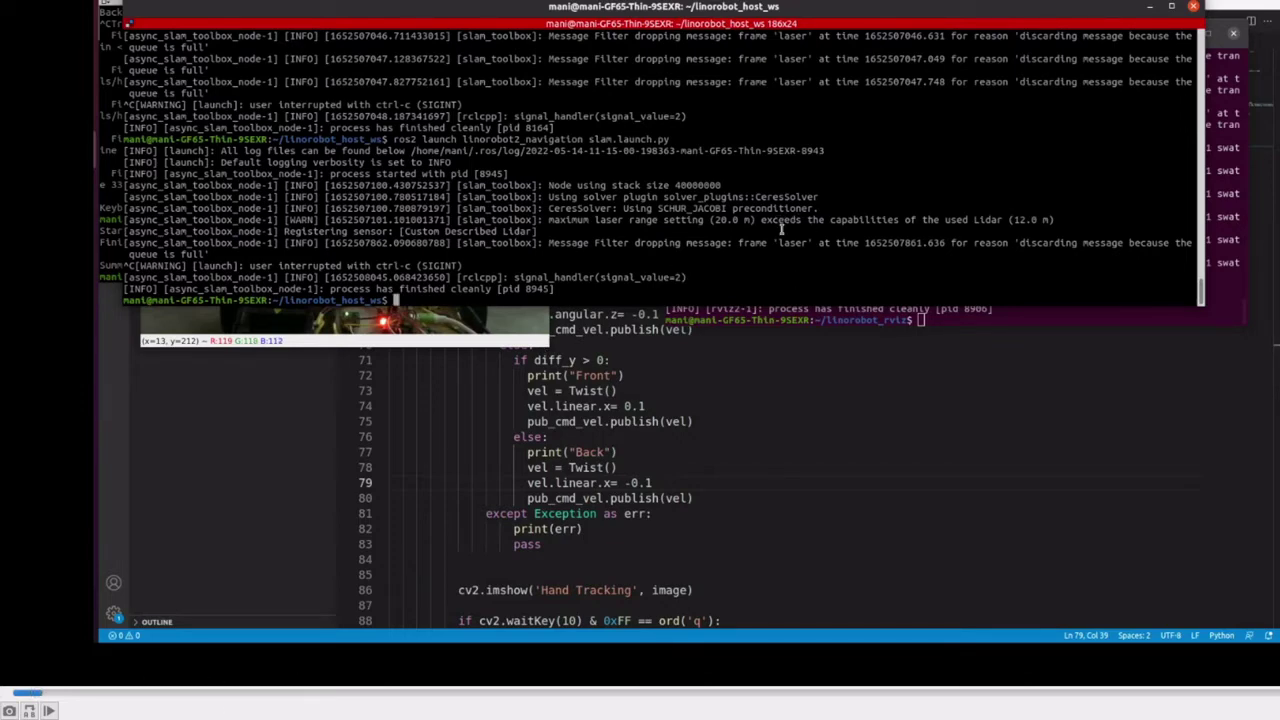
Rerun ros2 launch linorobot2_viz slam.launch.py, reposition RViz, then return to the host_ws terminal
click(1220, 232)
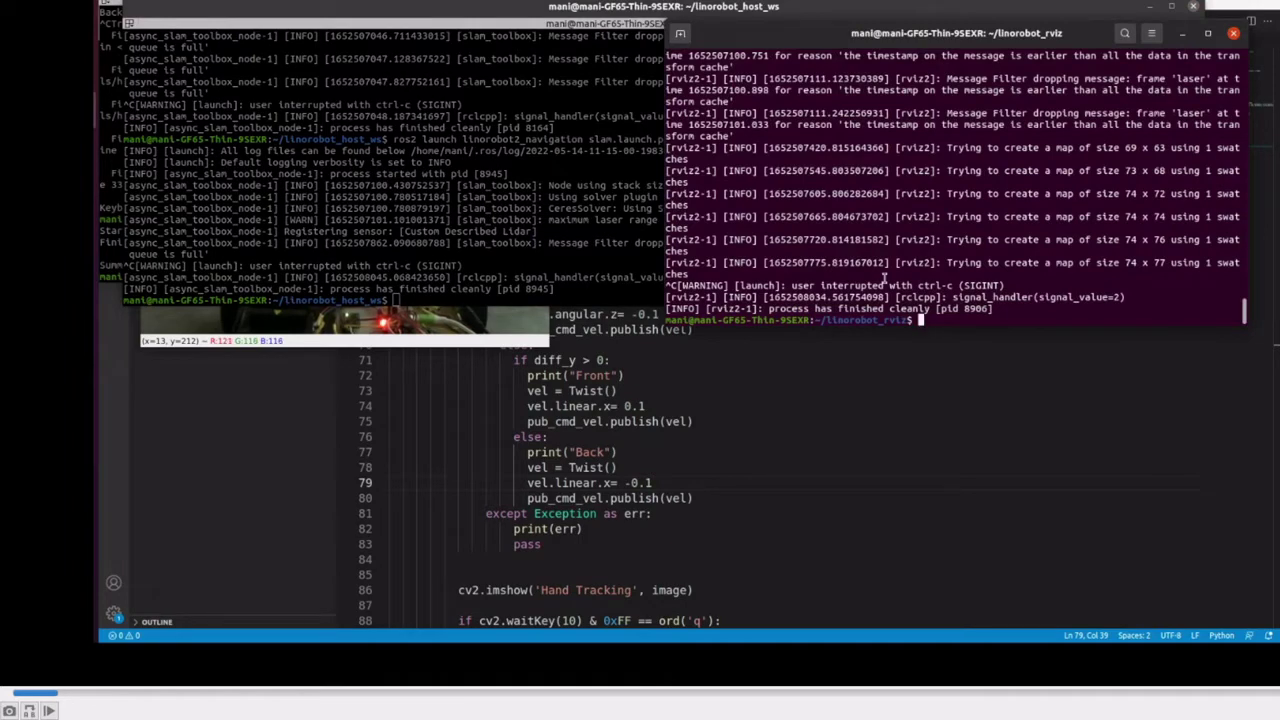
key(Up)
key(Return)
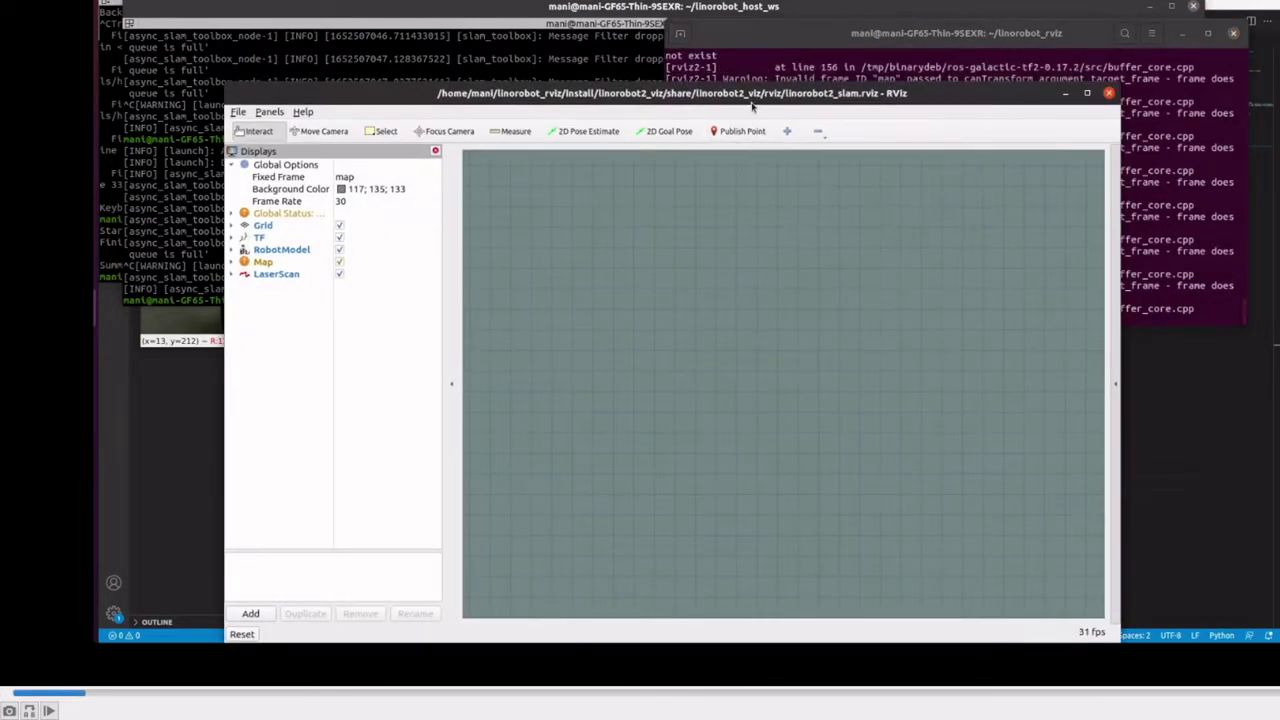
drag(750, 95, 768, 47)
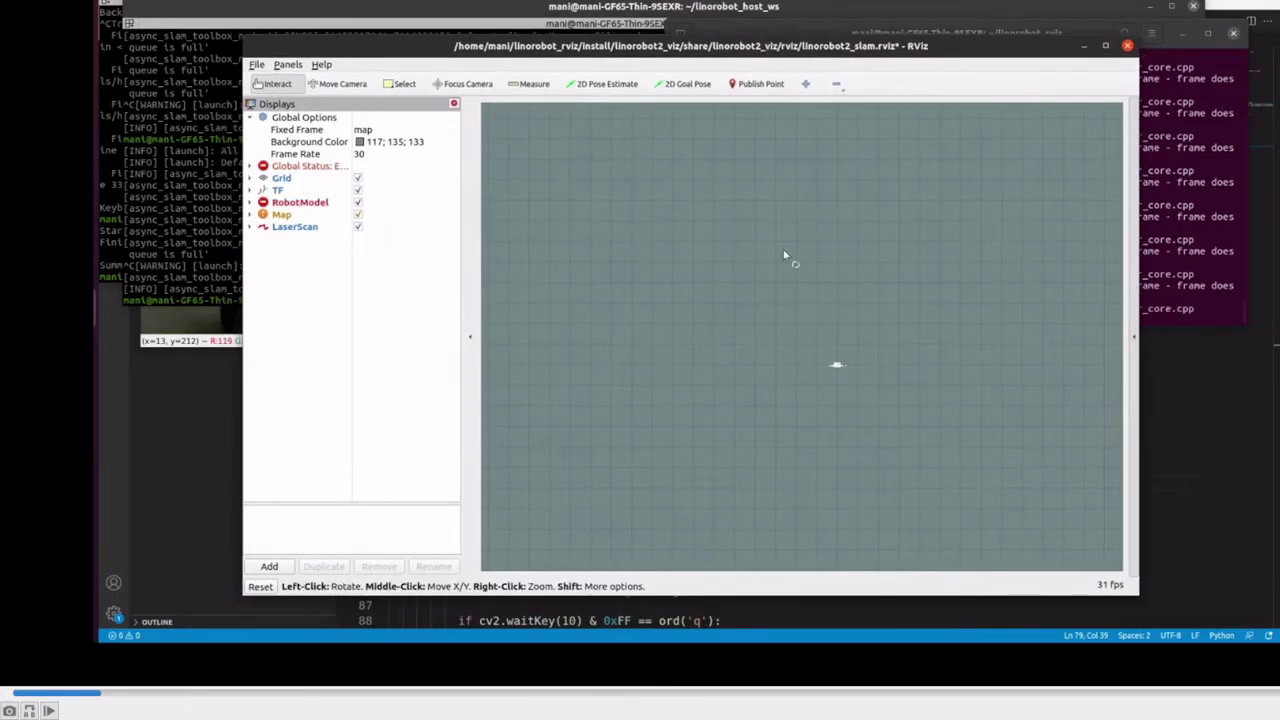
click(156, 232)
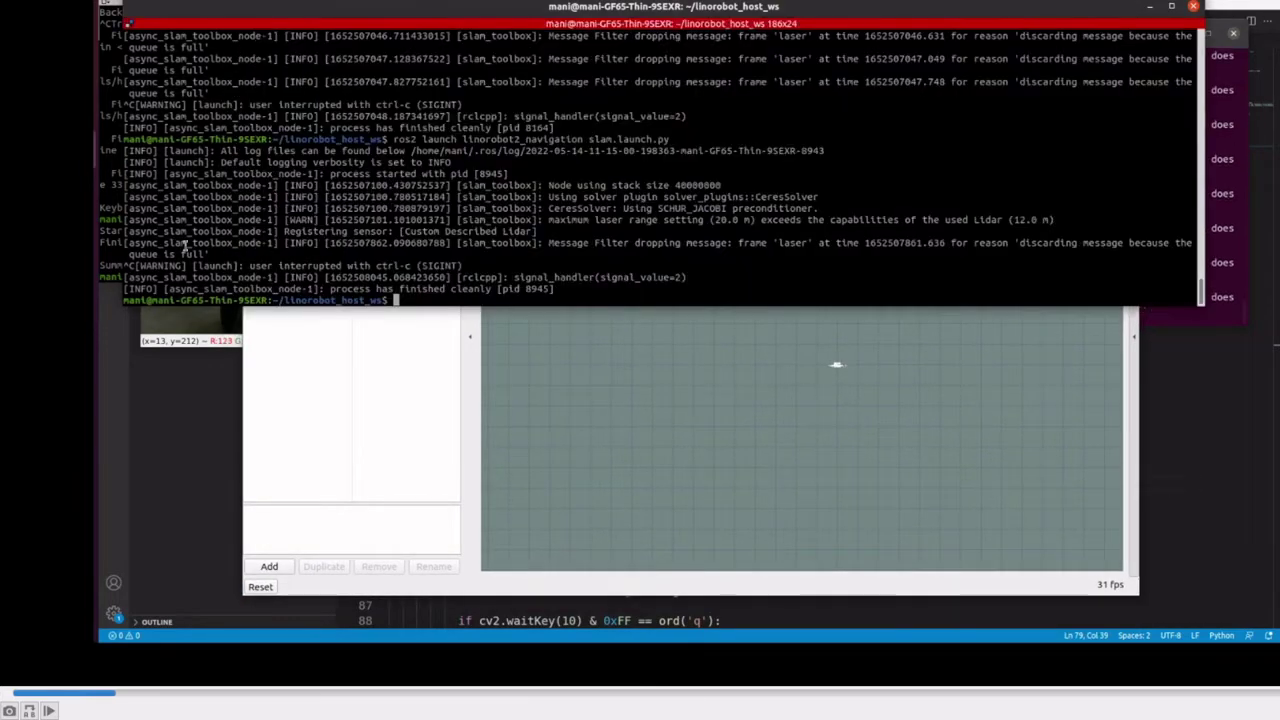
Rerun linorobot2_navigation slam.launch.py and view the building map top-down in maximised RViz
key(Up)
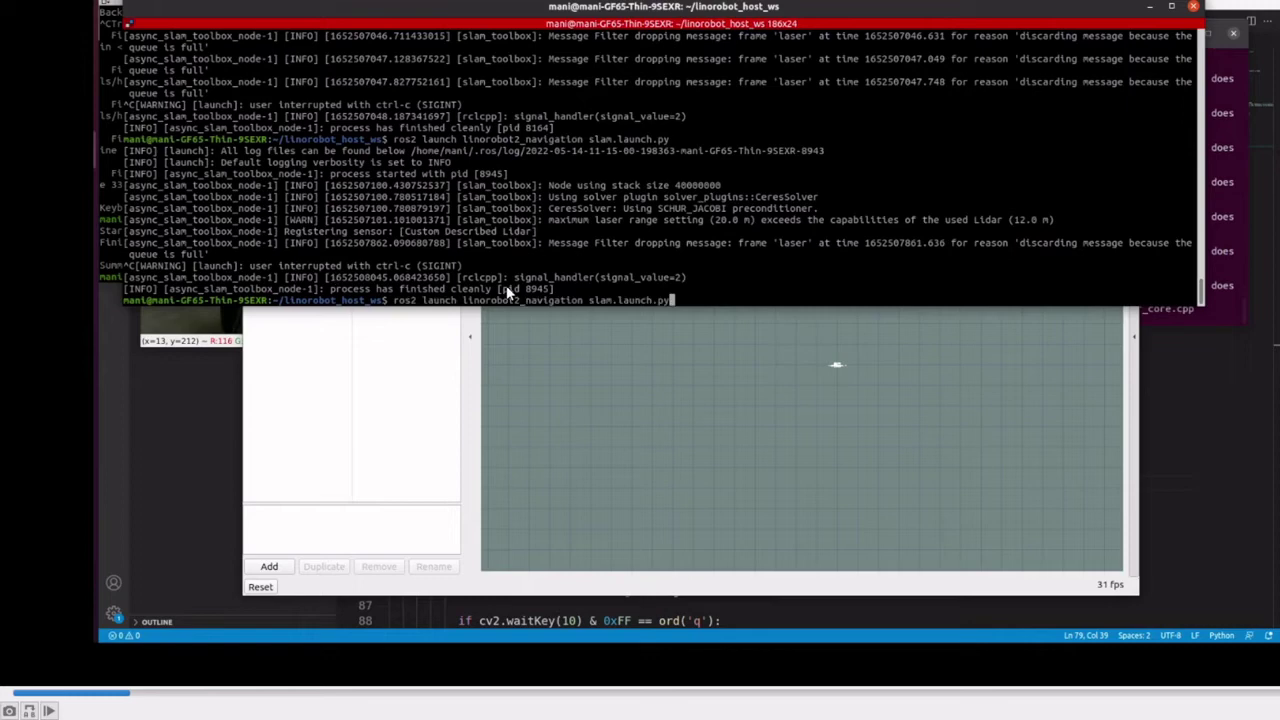
key(Return)
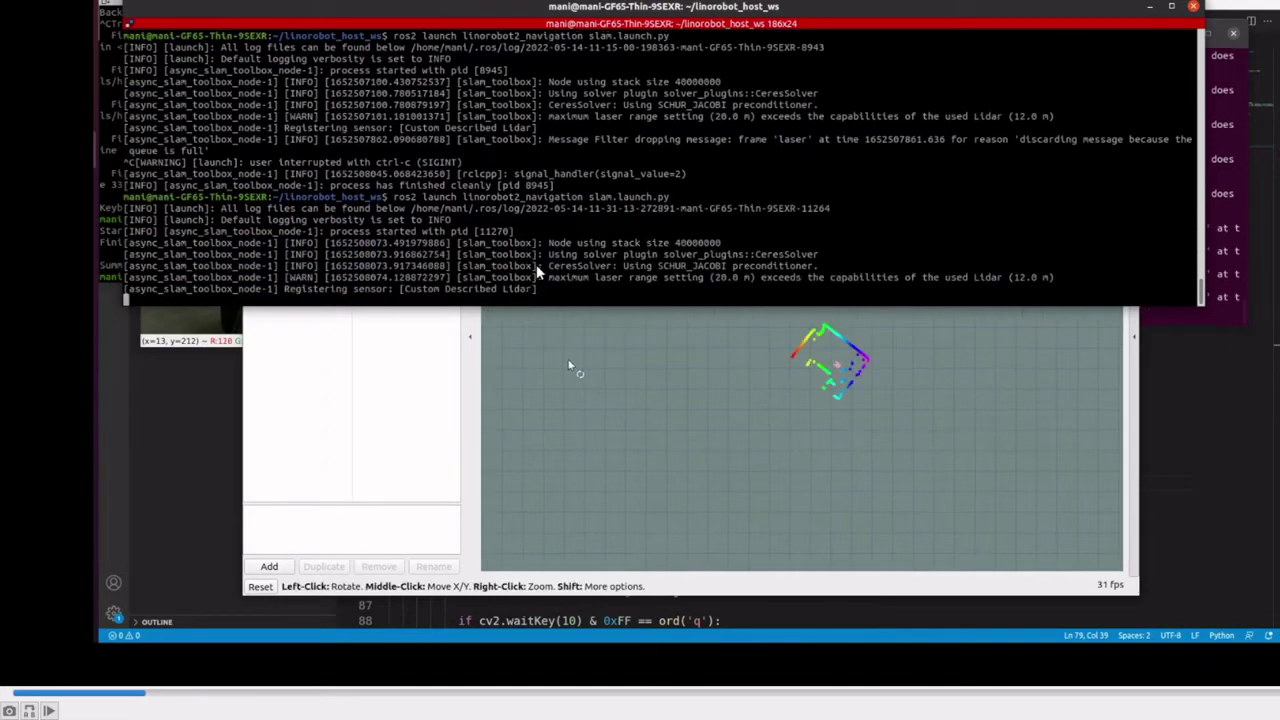
click(640, 396)
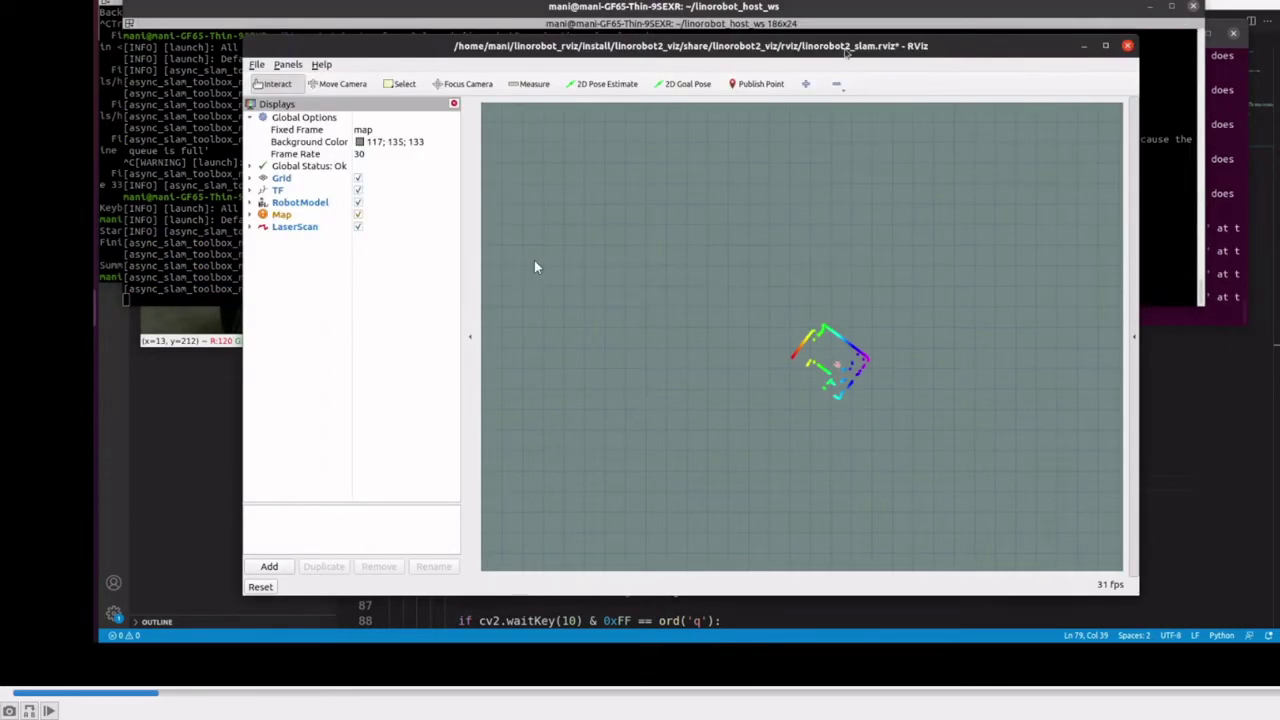
key(super+Up)
scroll(845, 385, up, 3)
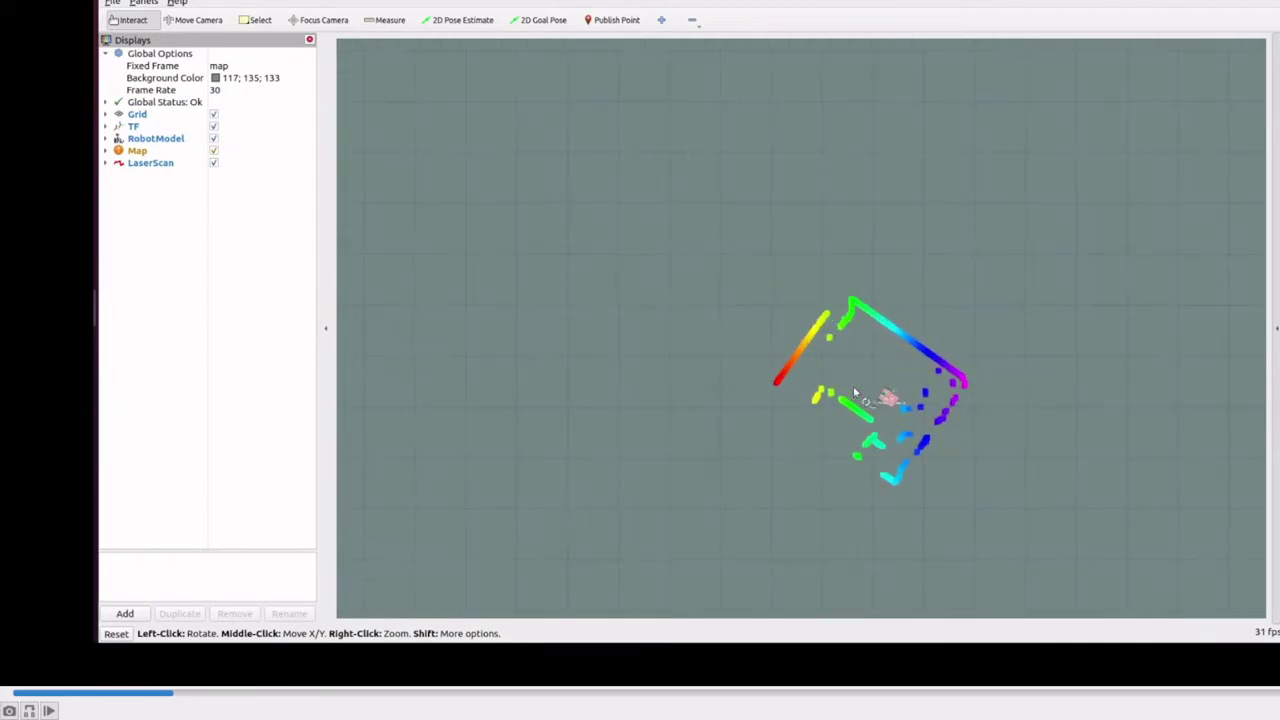
drag(1063, 377, 684, 141)
drag(697, 248, 812, 256)
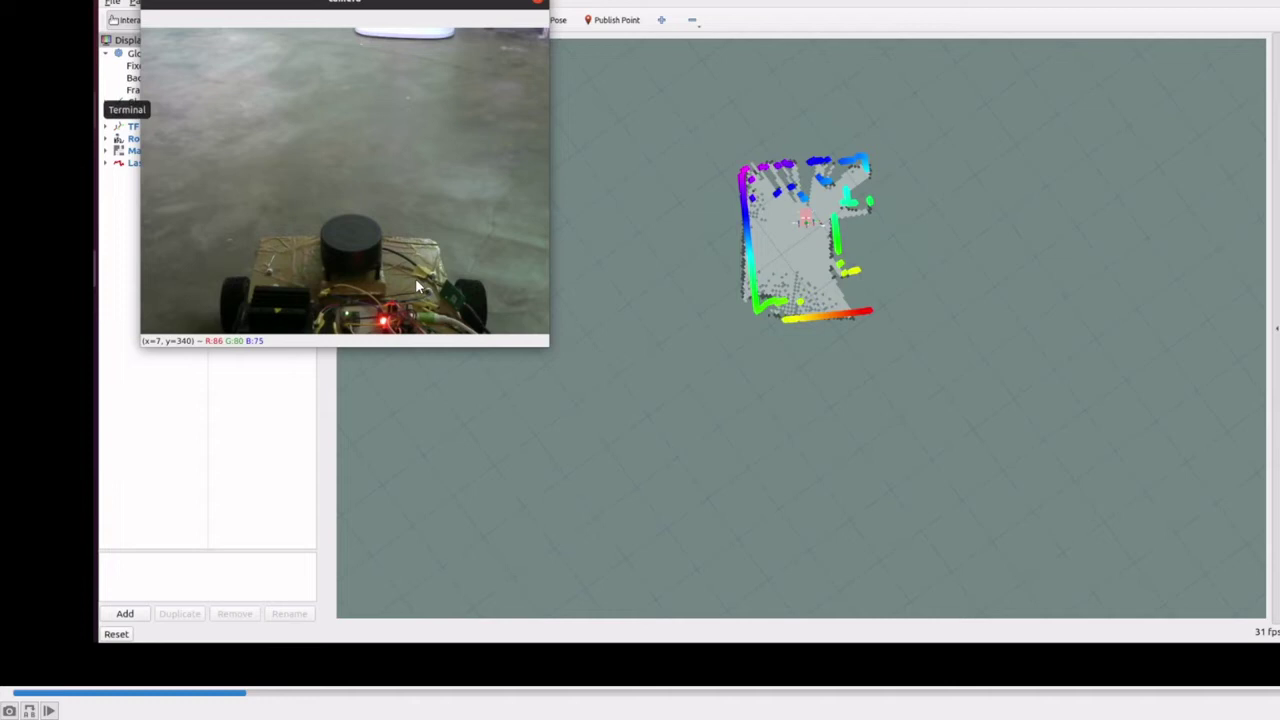
Bring the ~/ros2_ws/opencv hand-pose terminal to the front
key(alt+Tab)
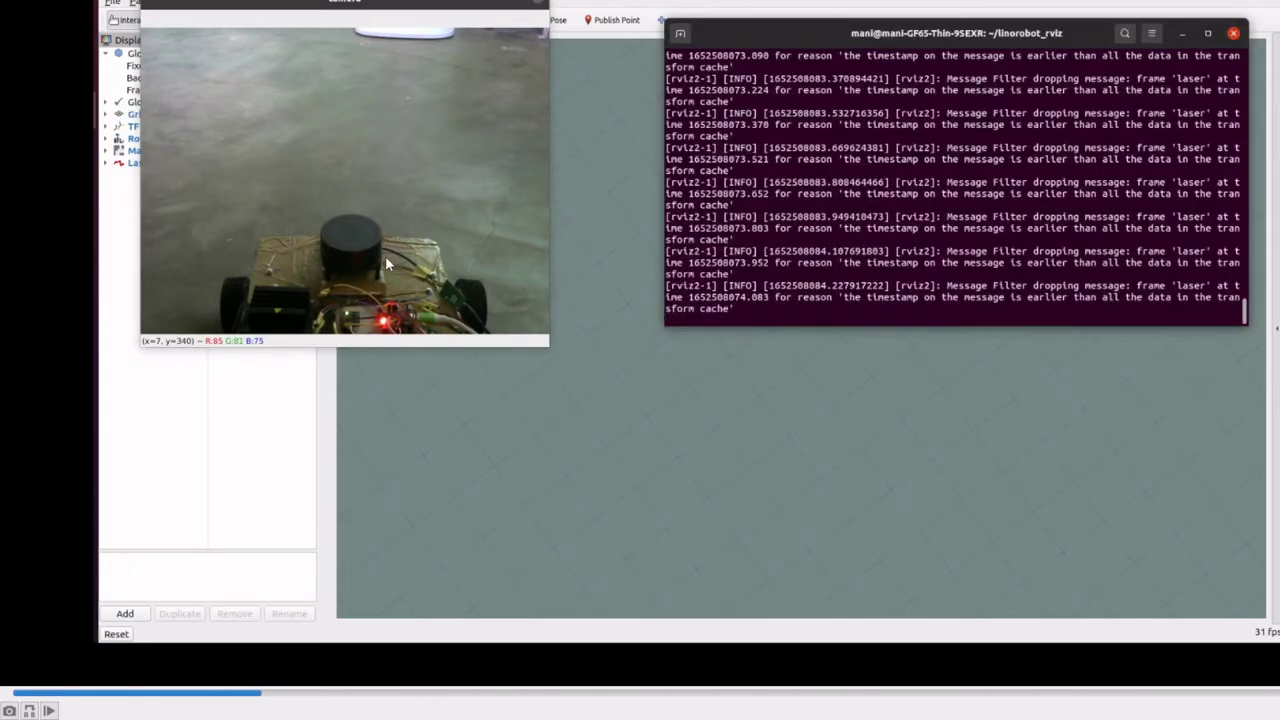
click(40, 230)
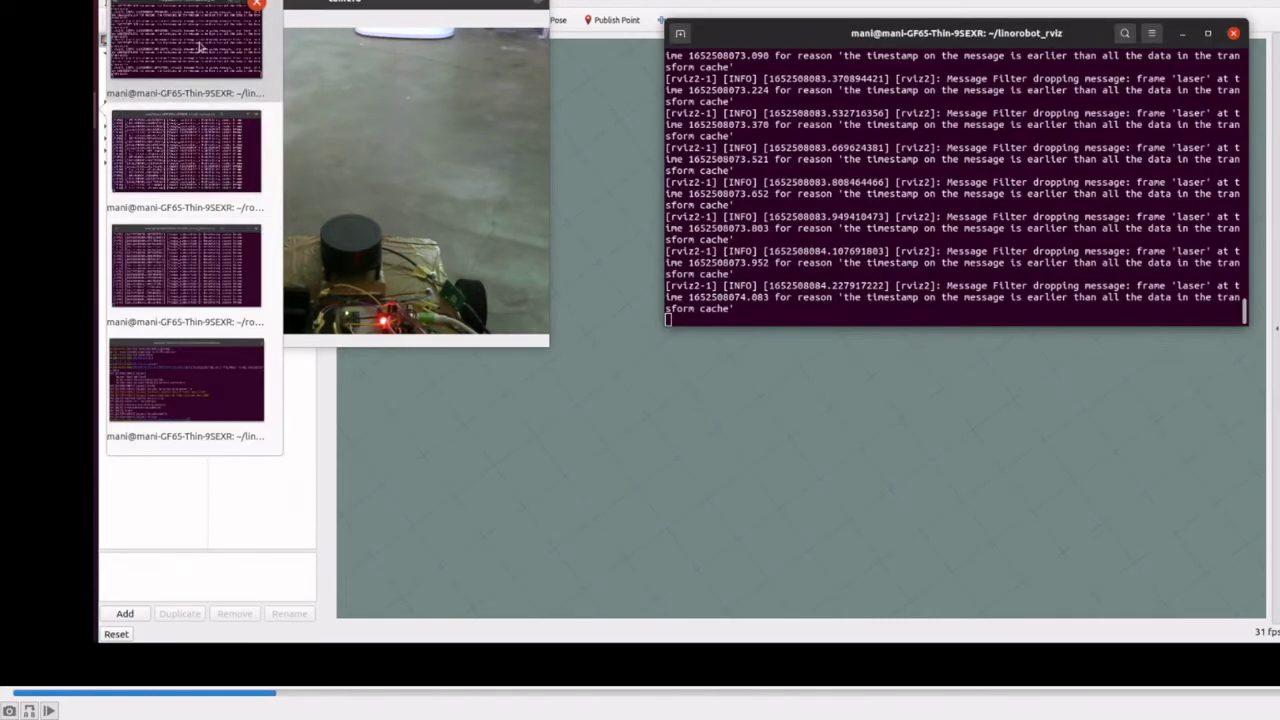
click(40, 230)
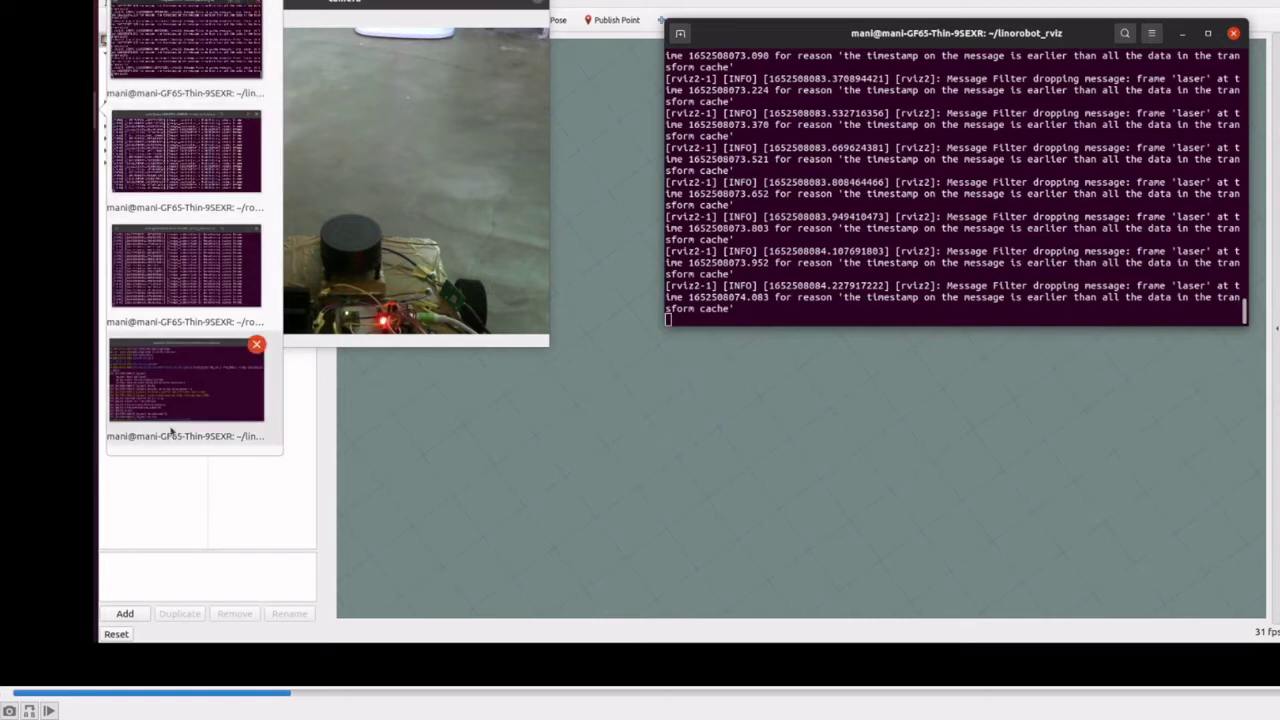
click(165, 376)
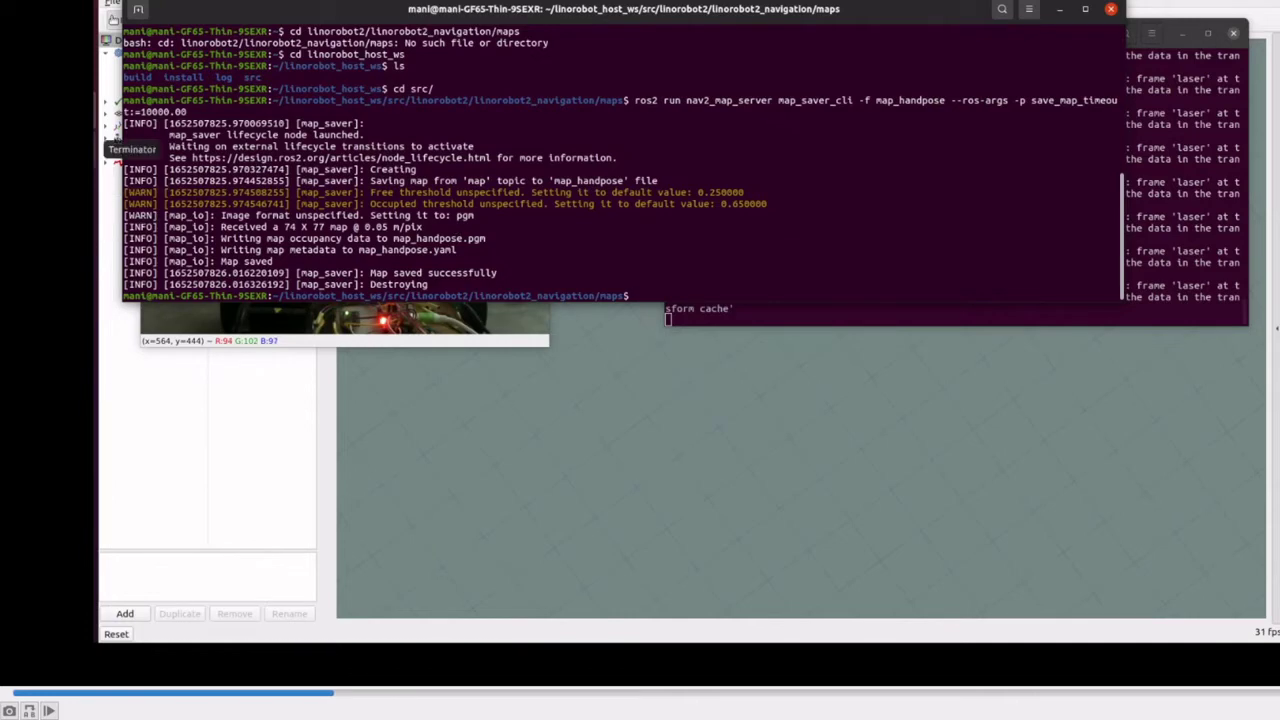
key(alt+Tab)
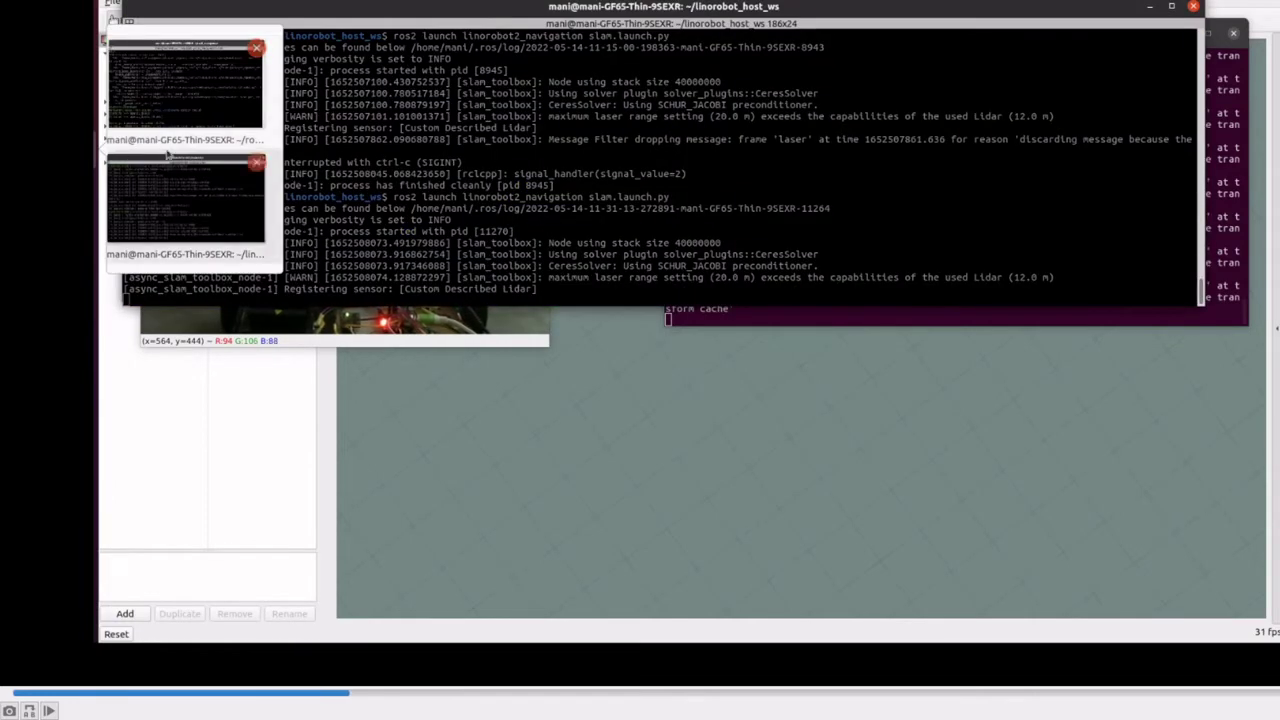
click(187, 110)
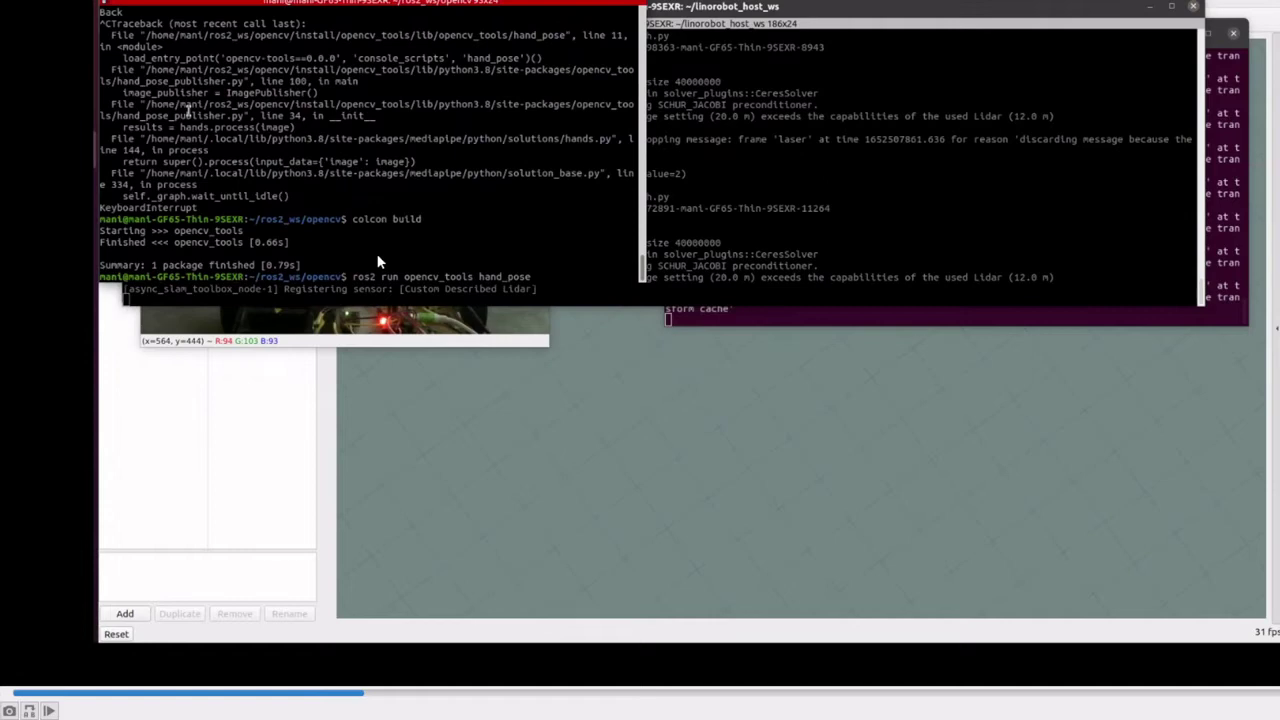
Minimize the SLAM and map_saver terminals so the RViz map is visible
click(1150, 6)
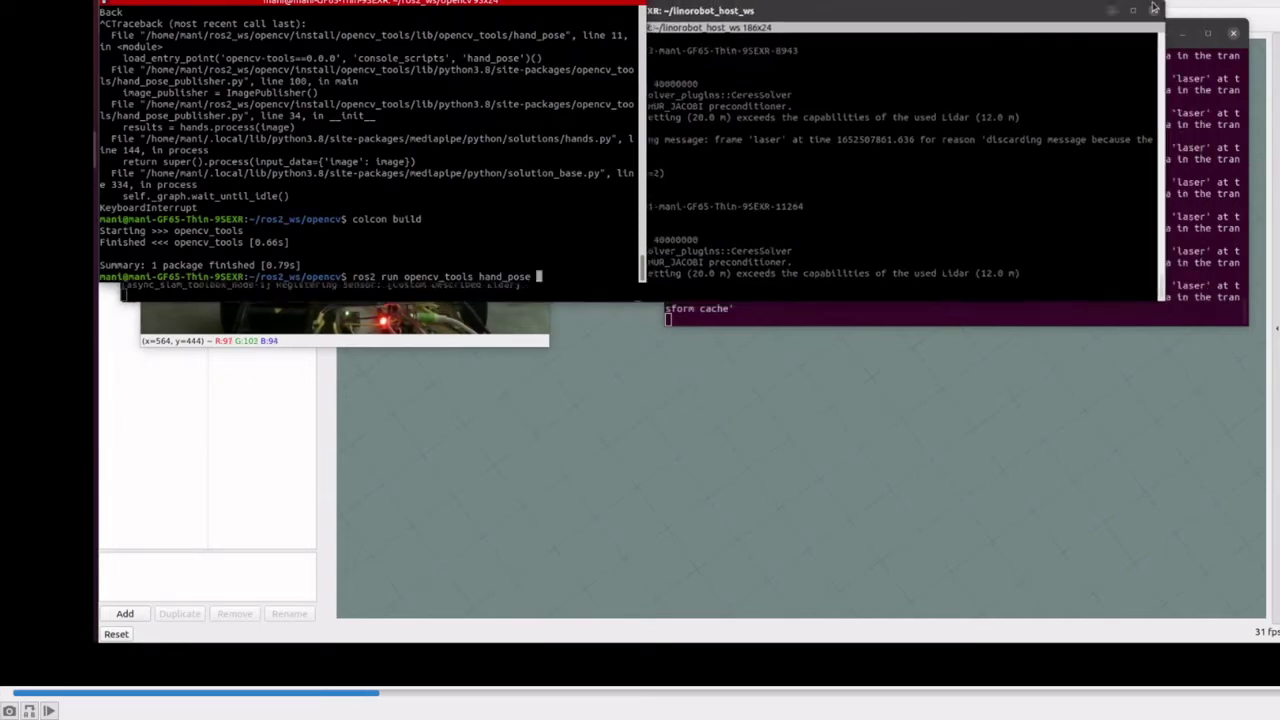
click(1183, 36)
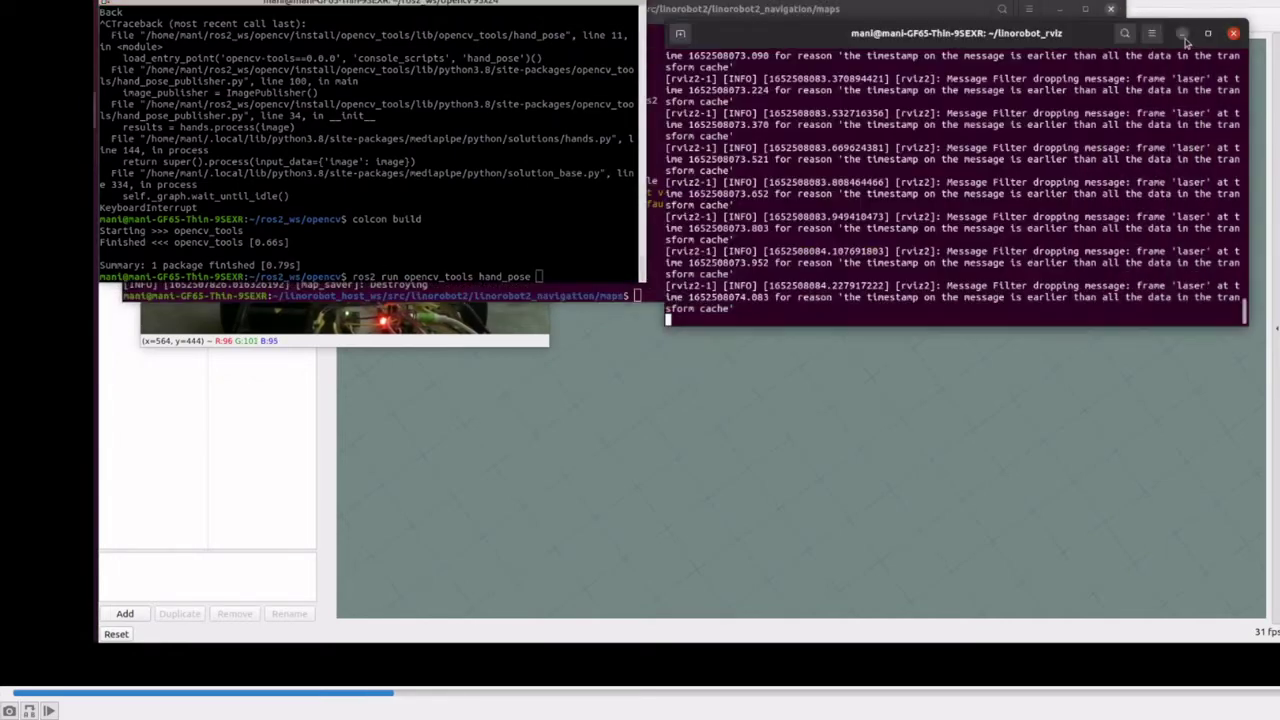
click(1062, 12)
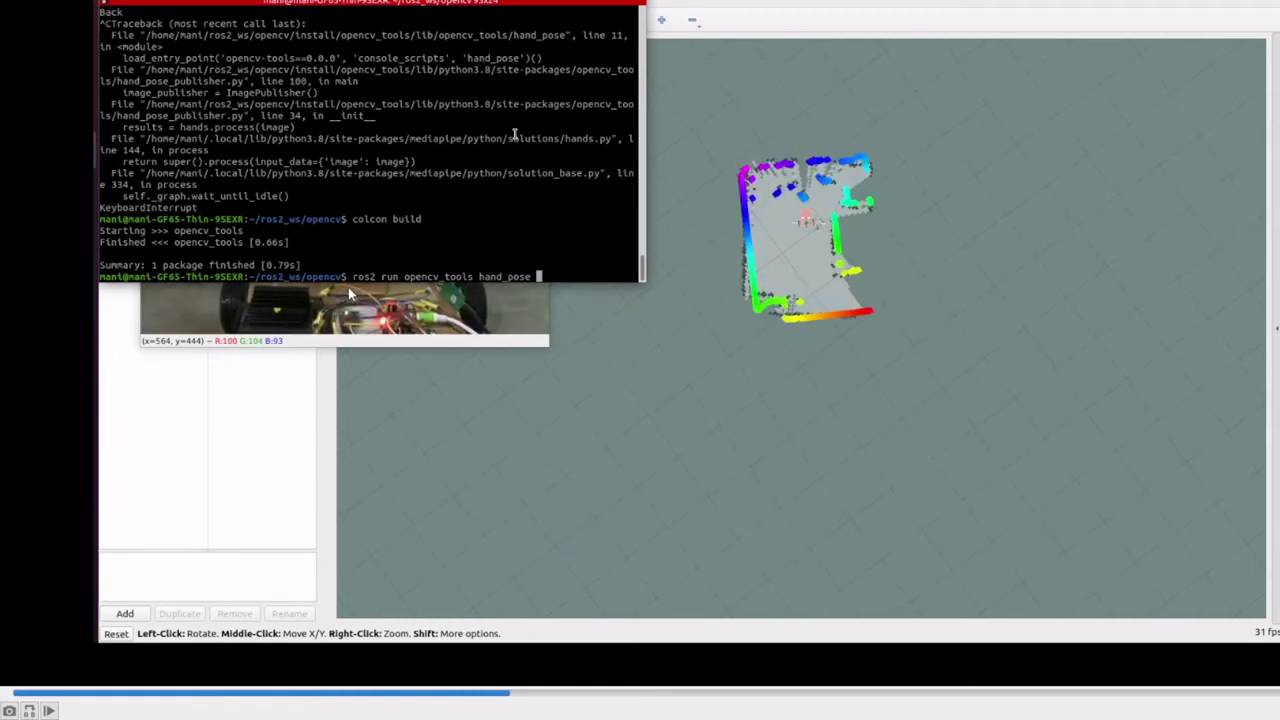
Run ros2 run opencv_tools hand_pose, set Hand Tracking aside, and pan RViz while gesture-driving
key(Return)
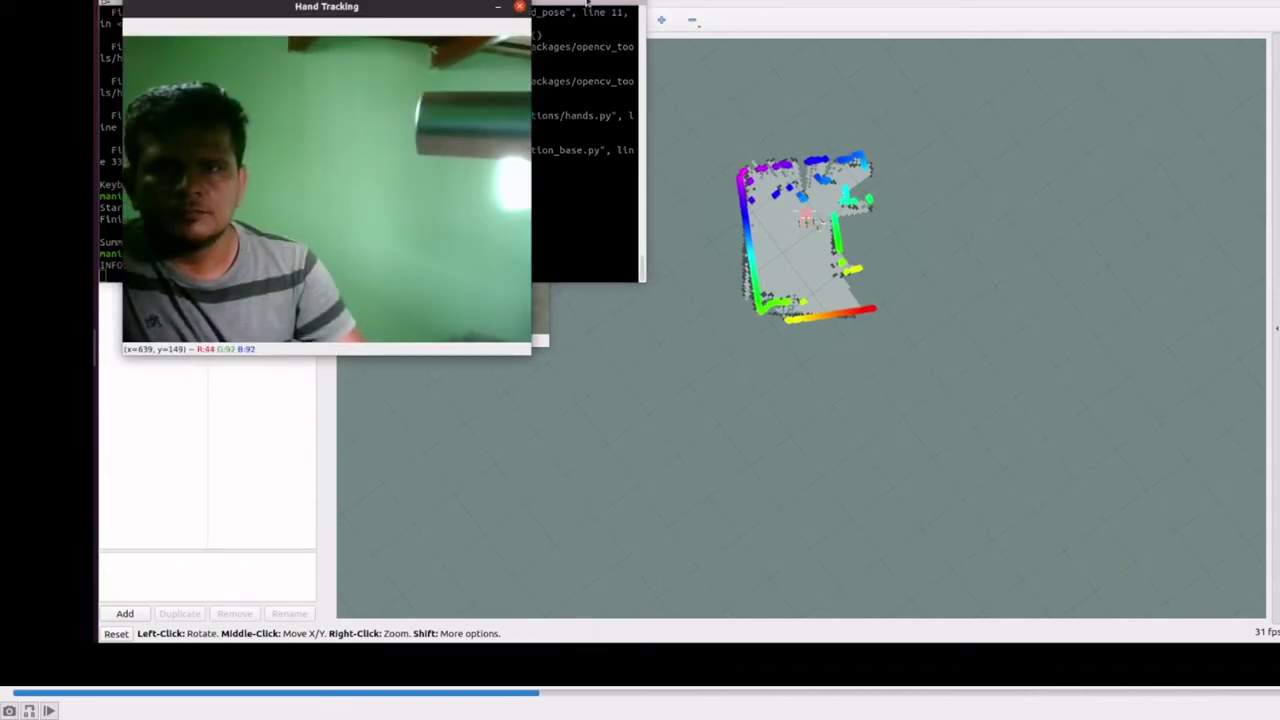
drag(382, 10, 1073, 1)
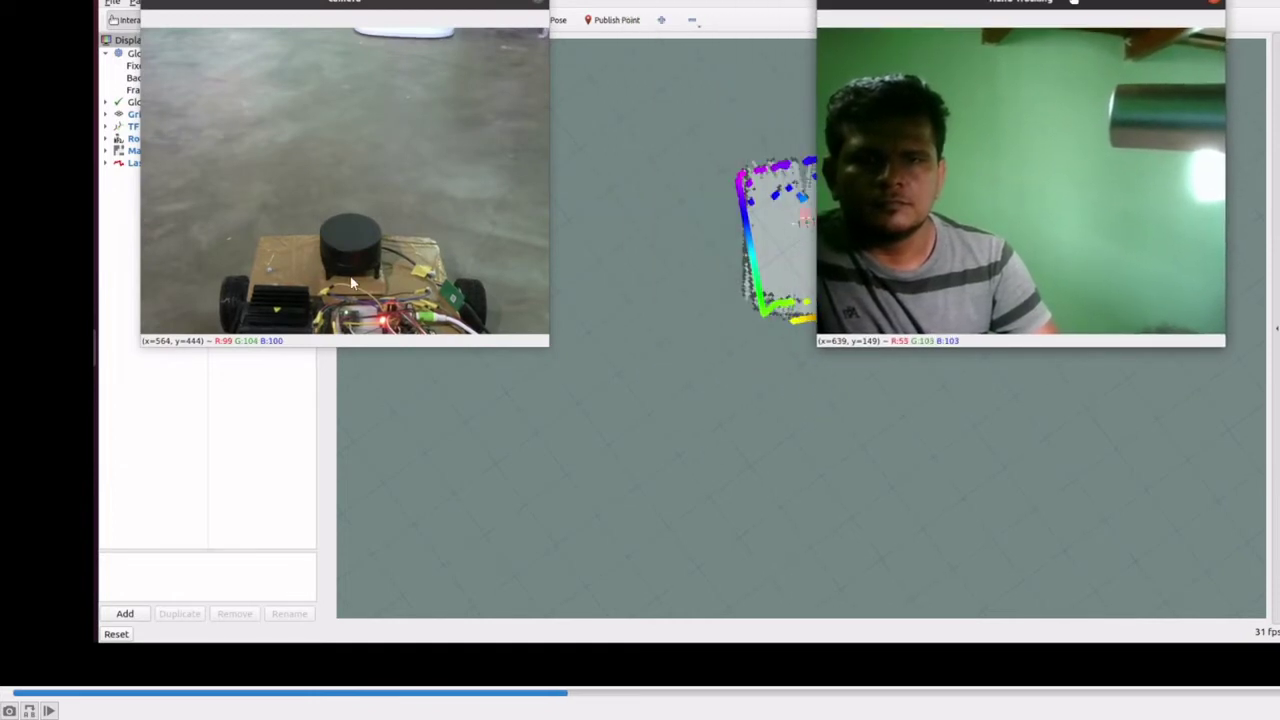
click(812, 374)
middle_drag(708, 414, 580, 463)
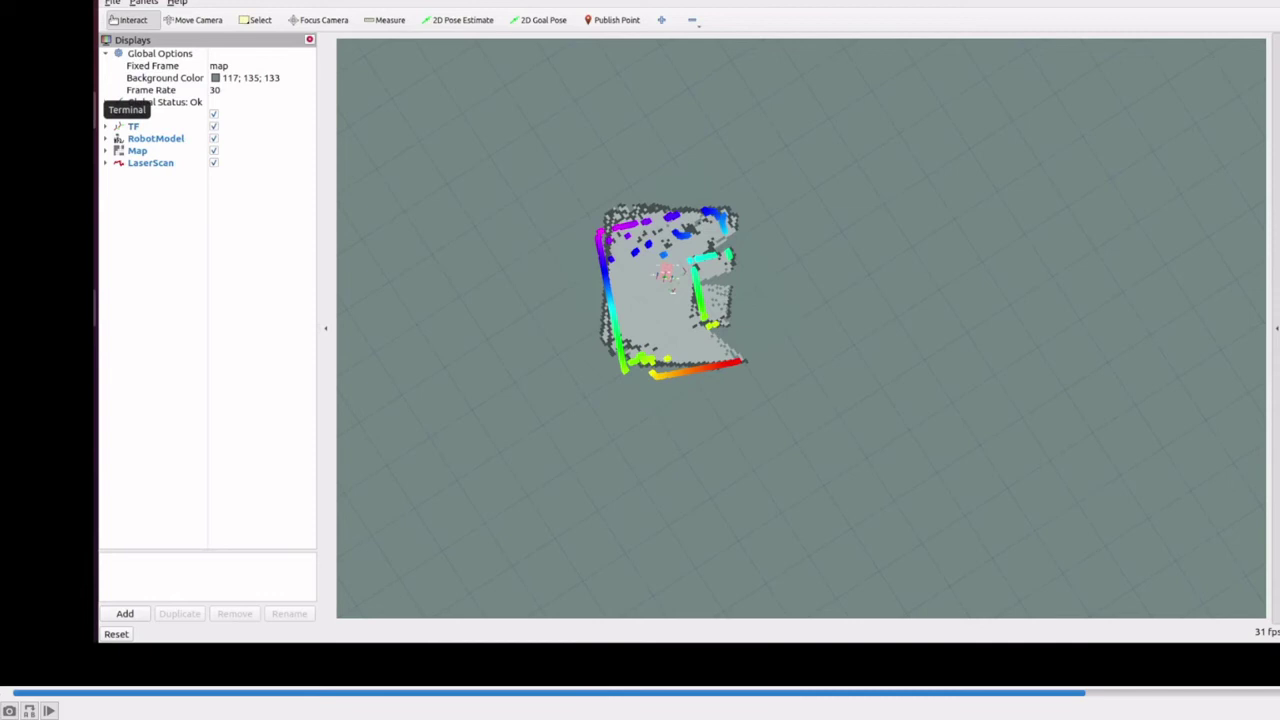
Rerun nav2_map_server map_saver_cli, saving the map as map_handpose_final
click(48, 109)
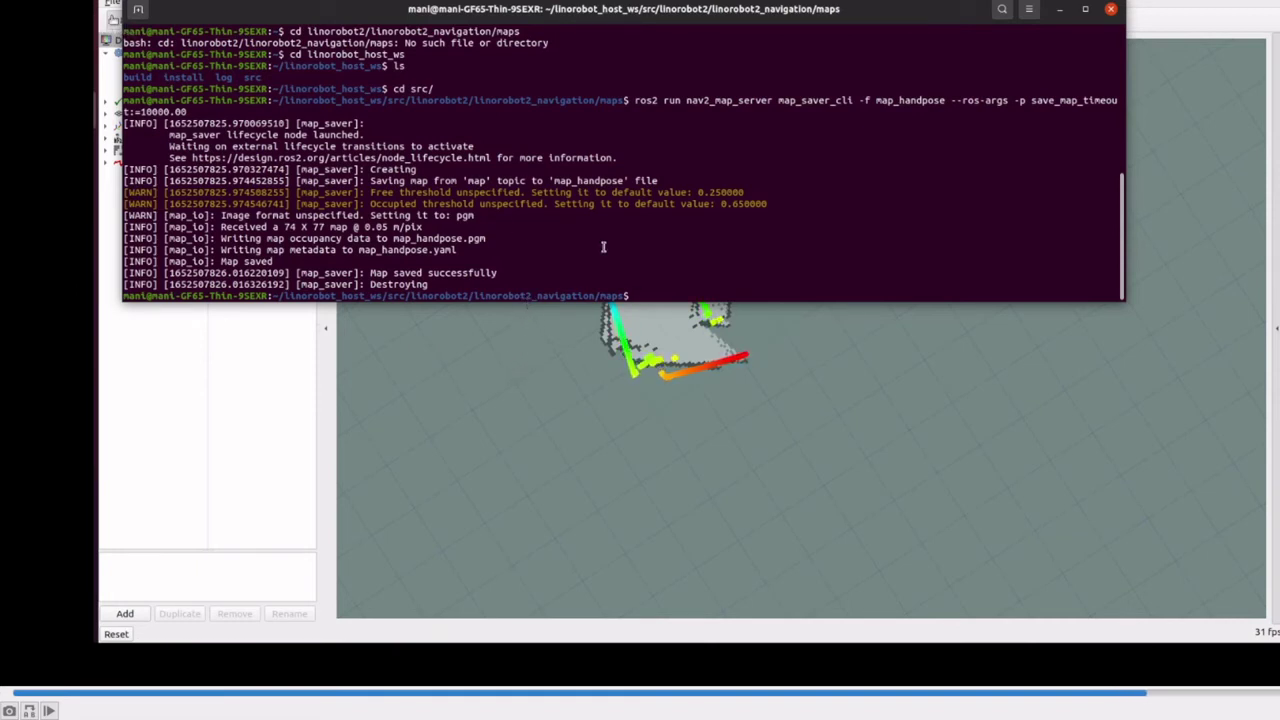
key(Up)
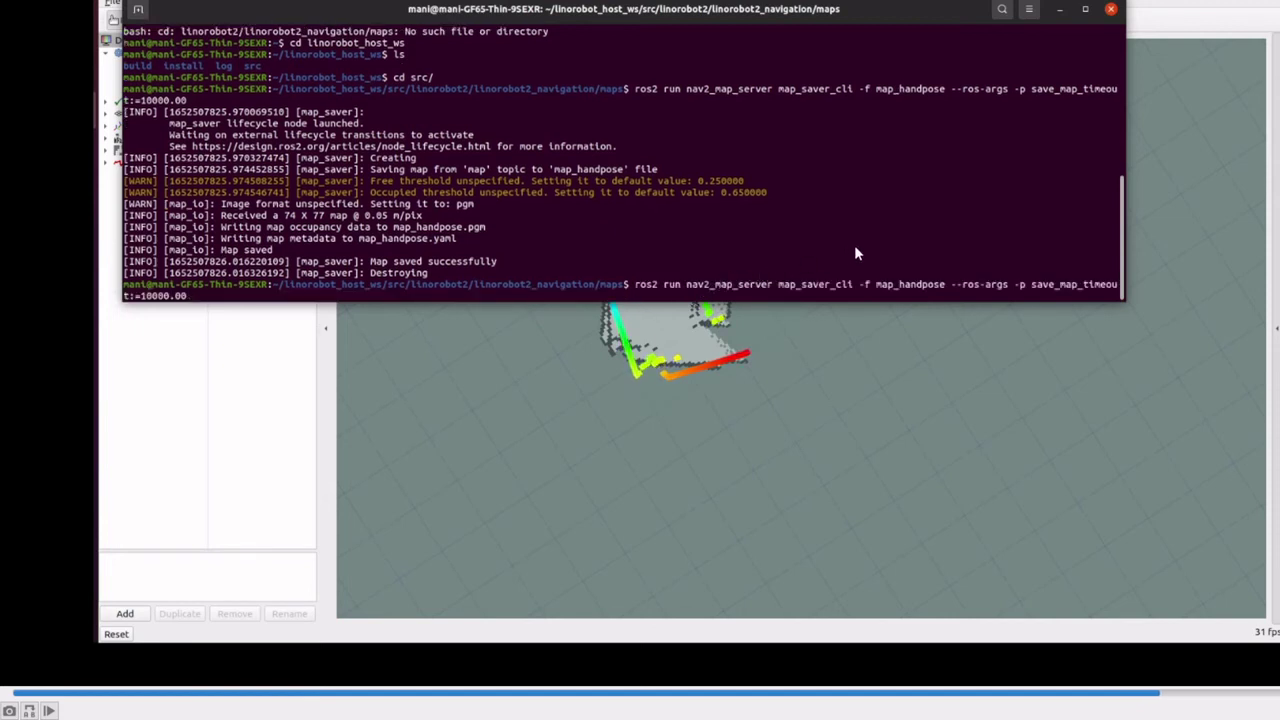
key(ctrl+Left)
key(ctrl+Left)
key(ctrl+Left)
key(ctrl+Left)
key(ctrl+Left)
key(ctrl+Left)
key(Left)
key(Left)
key(Left)
key(Left)
key(Left)
key(Left)
key(Left)
key(Left)
key(Left)
key(Left)
key(Left)
key(Left)
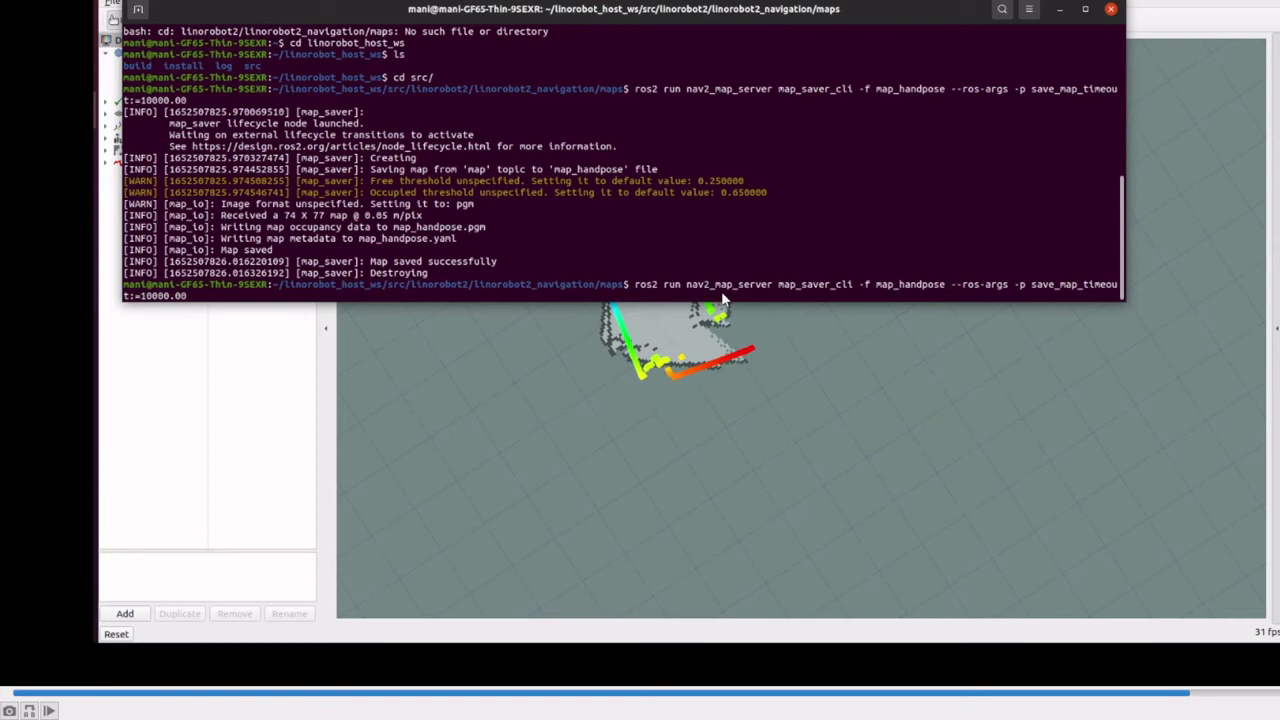
text(_fina)
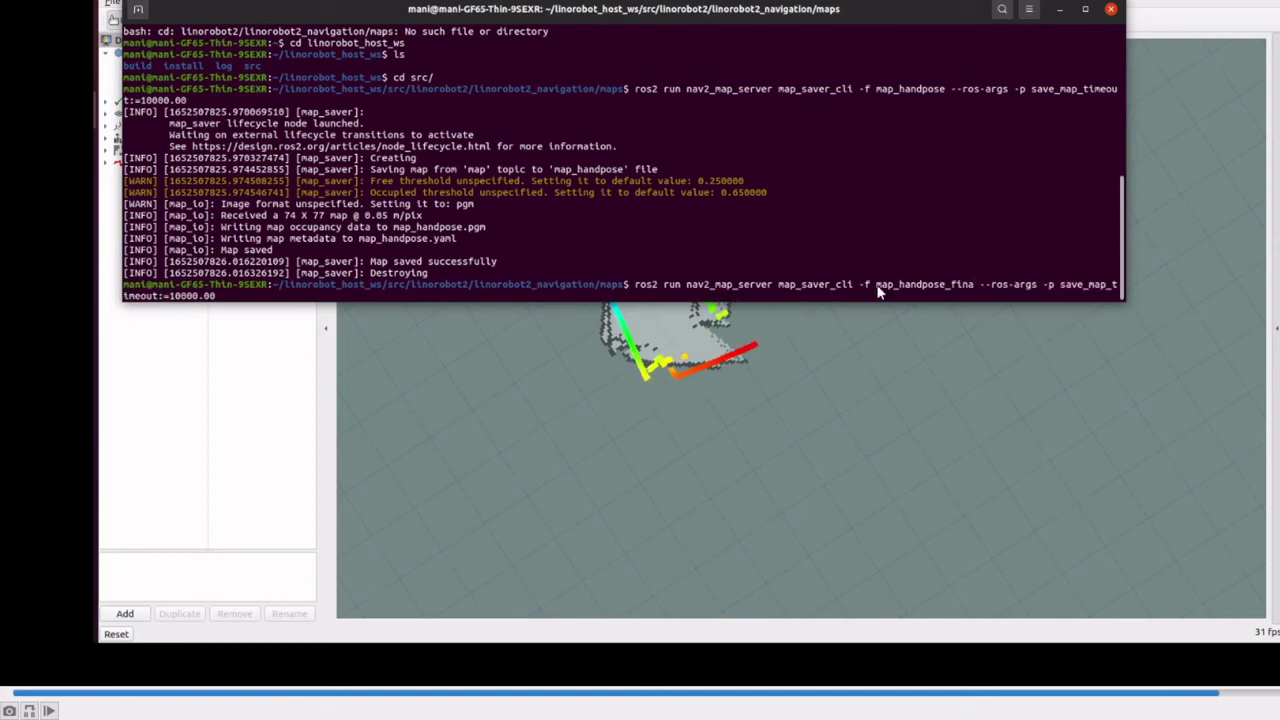
text(l)
key(Return)
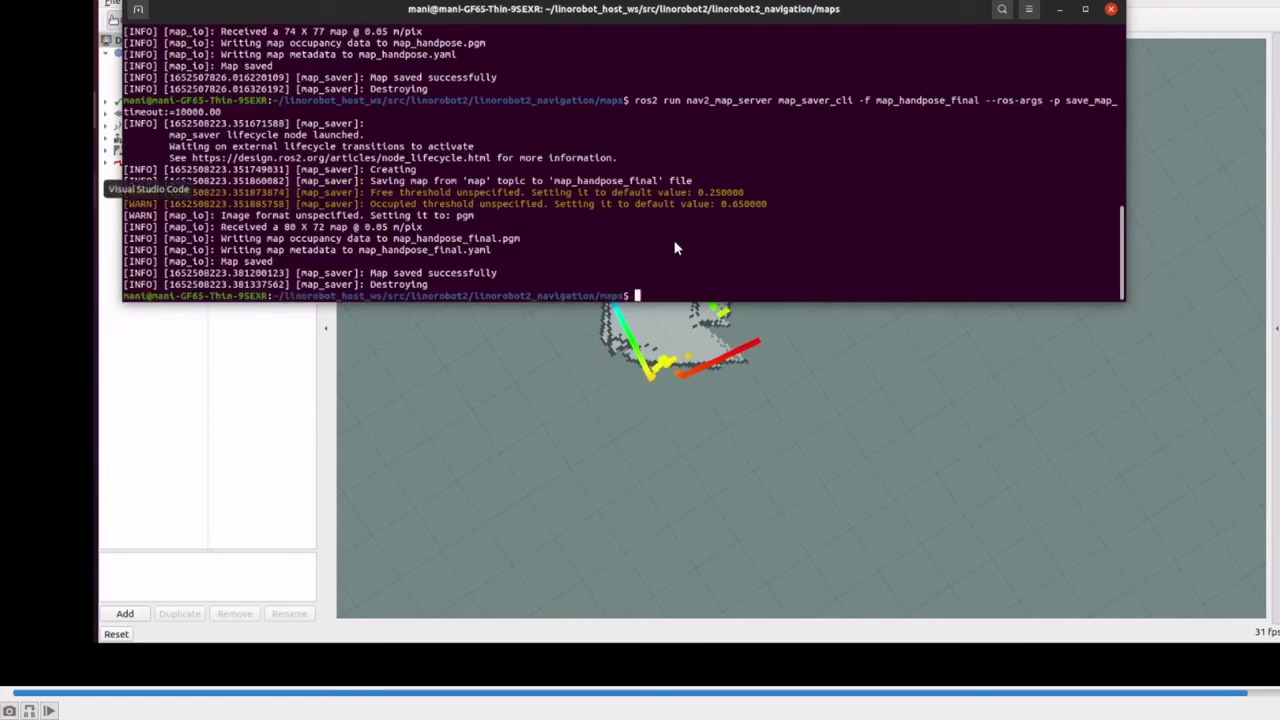
Open map_handpose_final.pgm from the maps folder in the image viewer
click(112, 20)
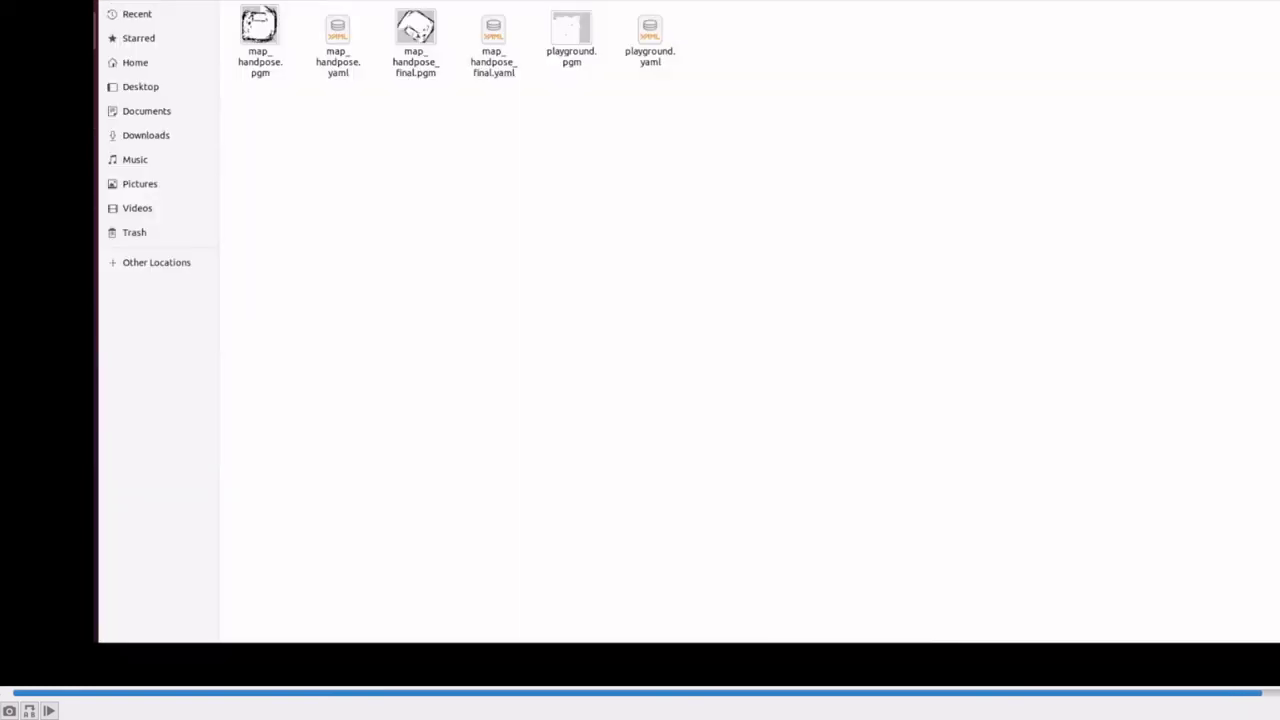
click(412, 30)
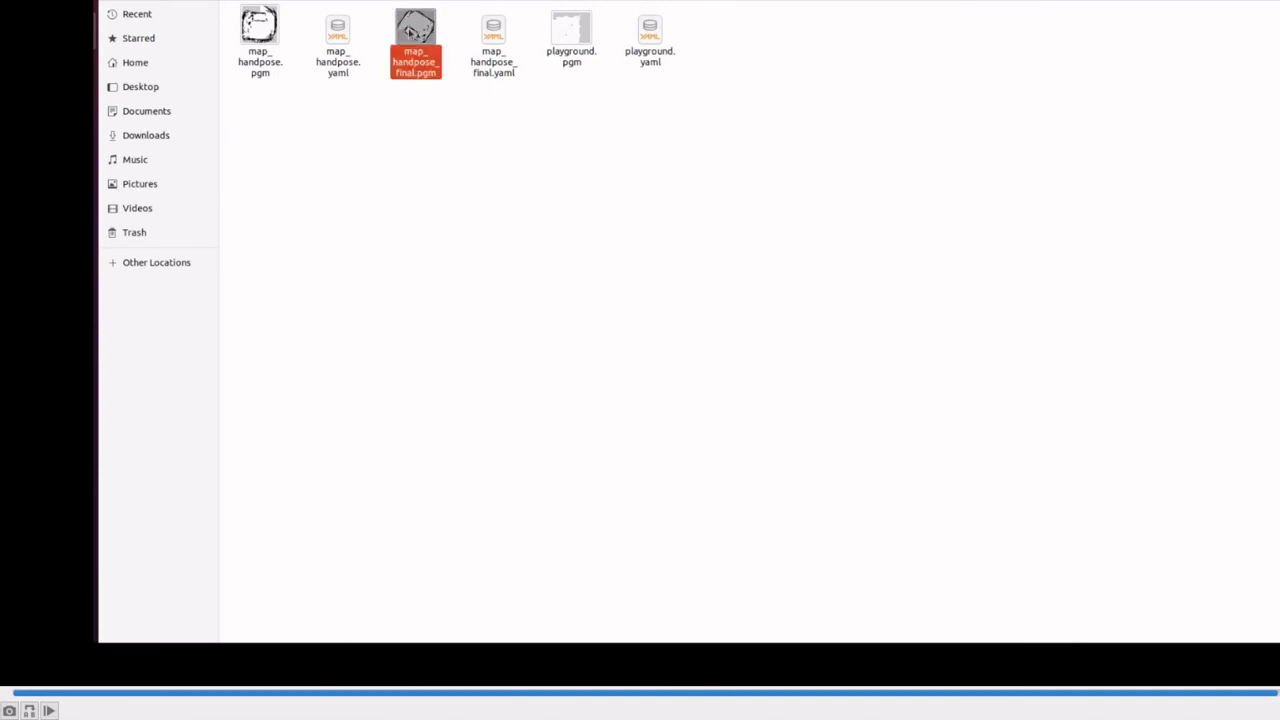
key(Return)
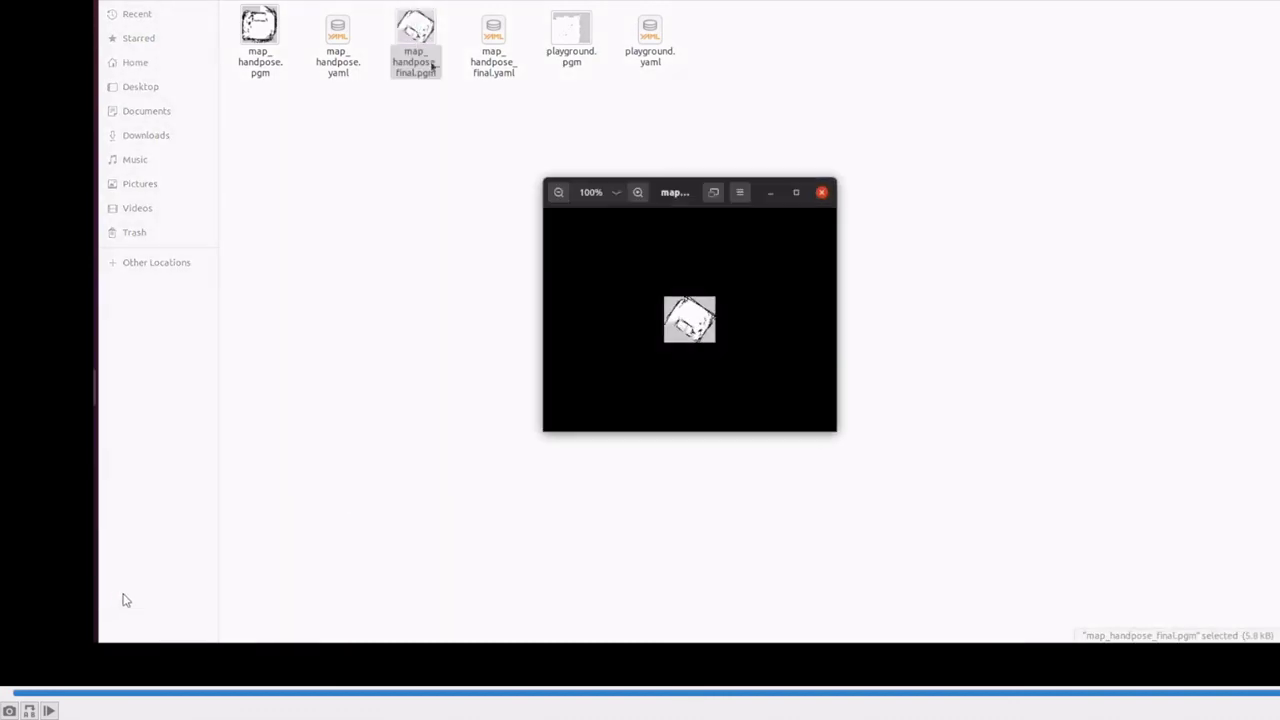